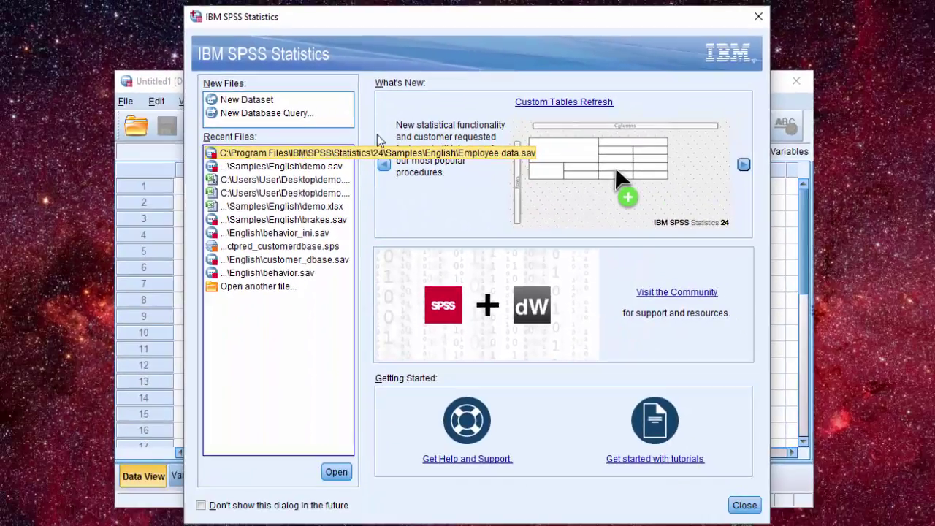
# - Open the Employee data.sav sample file from the welcome dialog's Recent Files
pyautogui.click(337, 471)
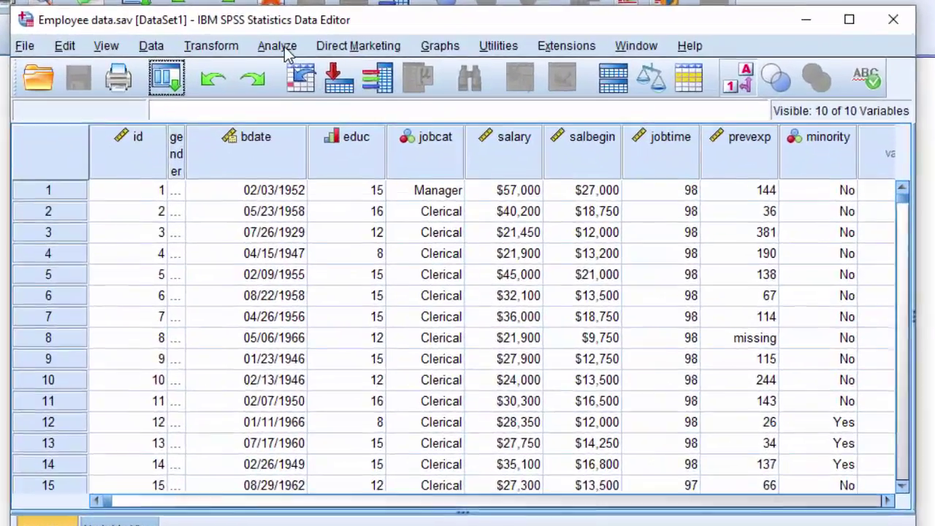
# - Launch Analyze > Tables > Custom Tables for the employee data
pyautogui.click(295, 41)
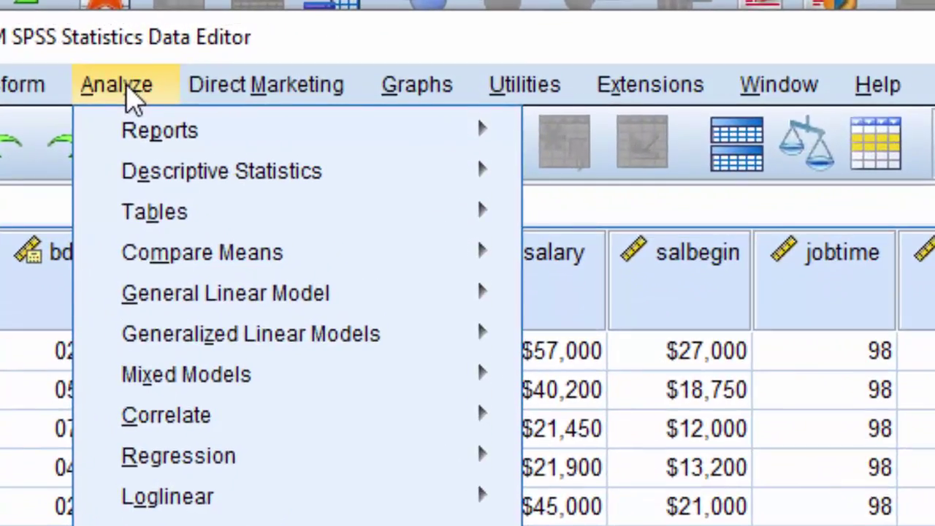
pyautogui.moveTo(352, 217)
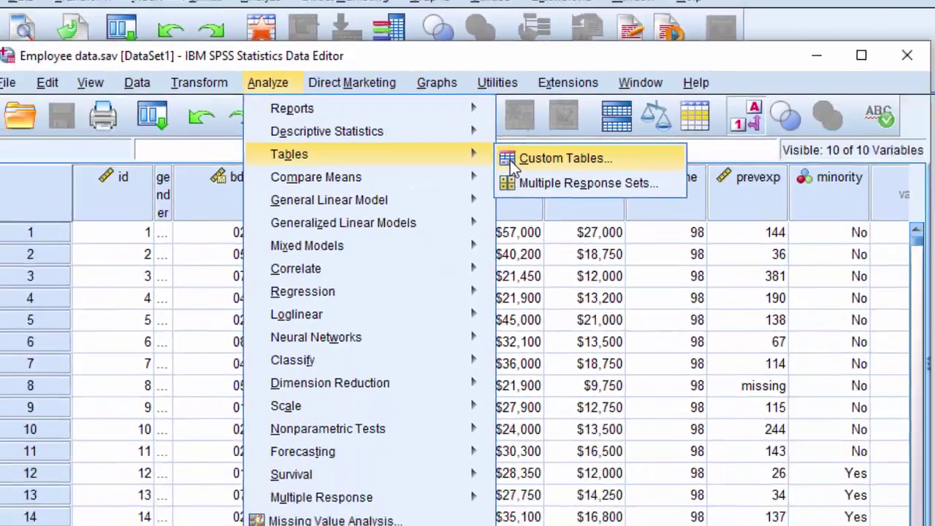
pyautogui.click(555, 159)
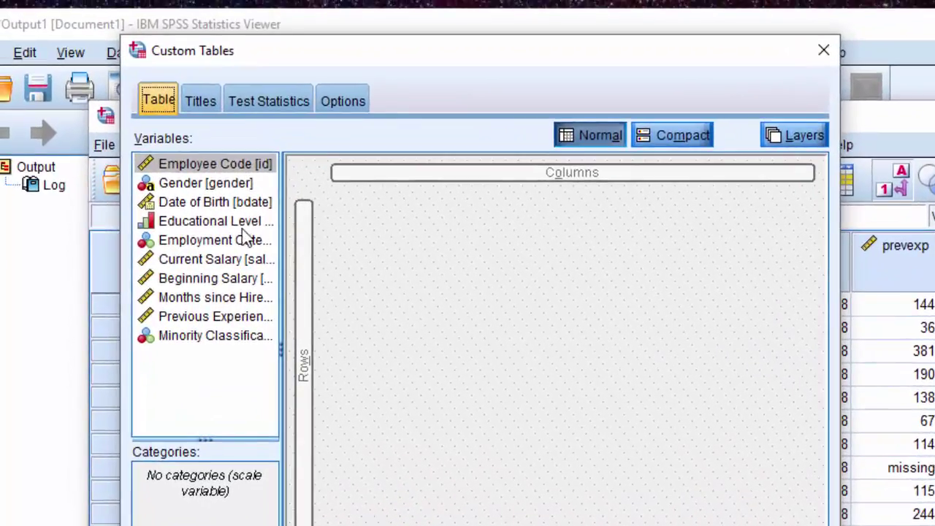
# - Put Educational Level in the rows and Employment Category in the columns, then select Educational Level
pyautogui.moveTo(238, 227); pyautogui.dragTo(302, 276)
pyautogui.click(241, 246)
pyautogui.moveTo(241, 247); pyautogui.dragTo(480, 182)
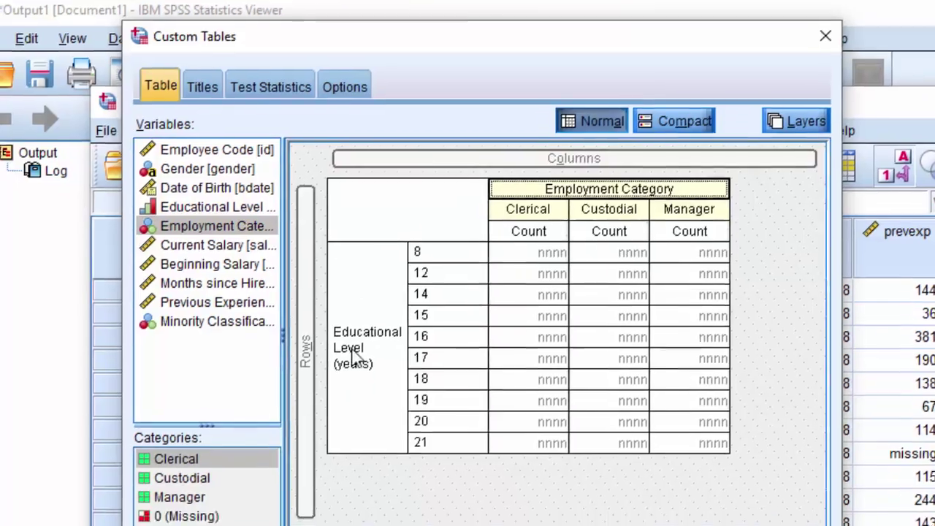
pyautogui.click(361, 363)
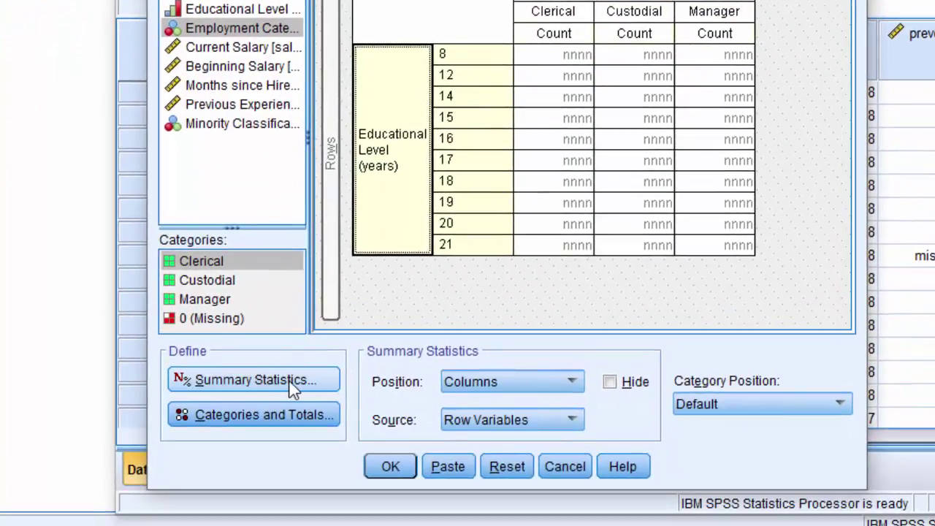
# - Remove Count from Educational Level's displayed summary statistics
pyautogui.click(289, 379)
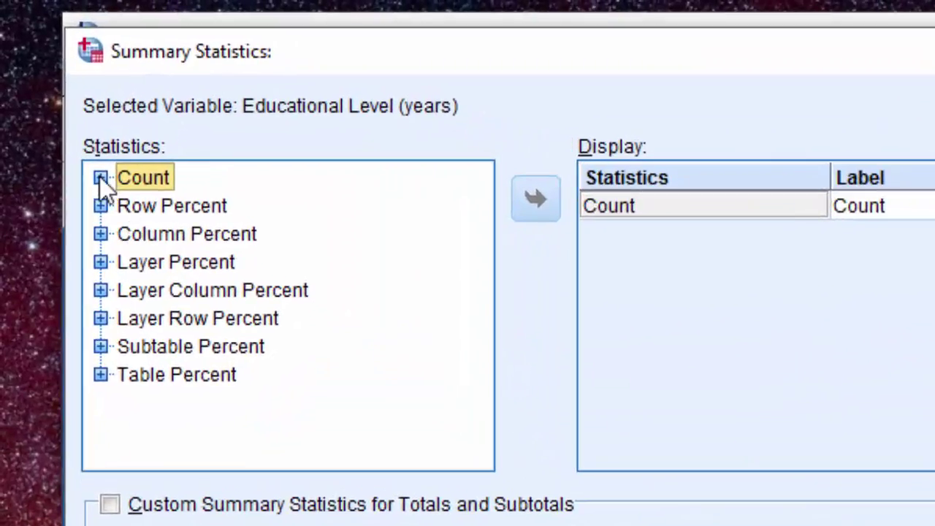
pyautogui.click(100, 178)
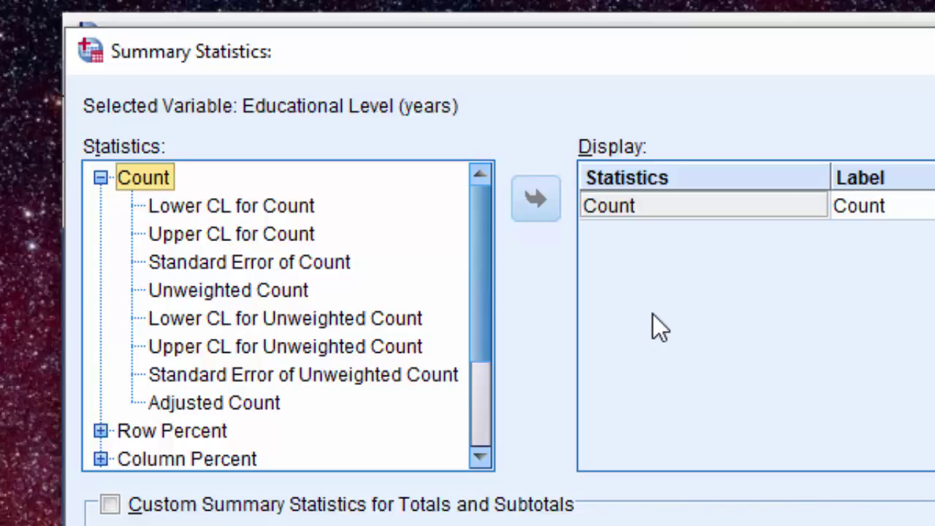
pyautogui.click(276, 211)
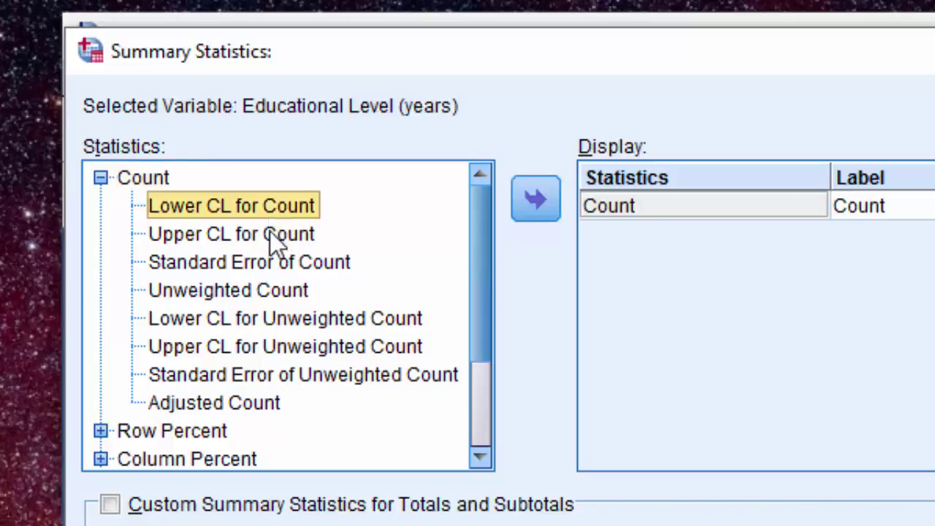
pyautogui.click(270, 232)
pyautogui.click(258, 264)
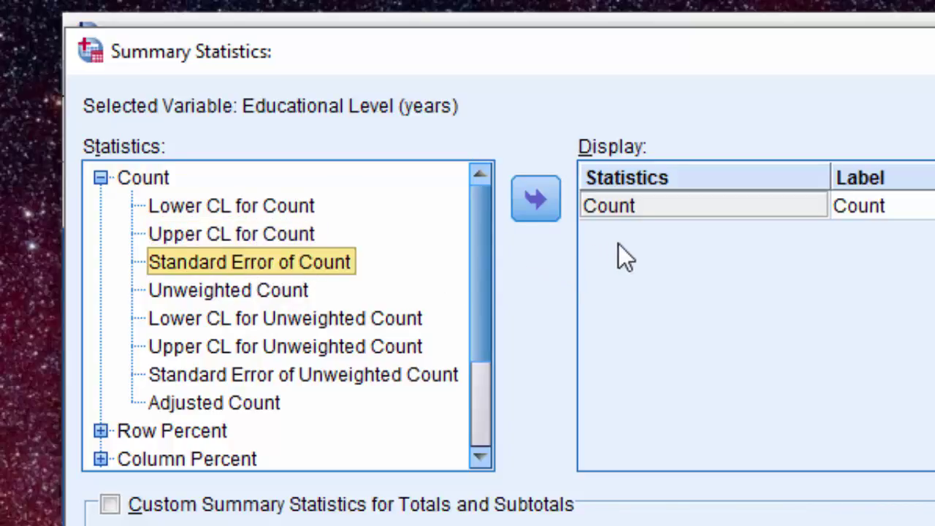
pyautogui.click(668, 213)
pyautogui.click(531, 205)
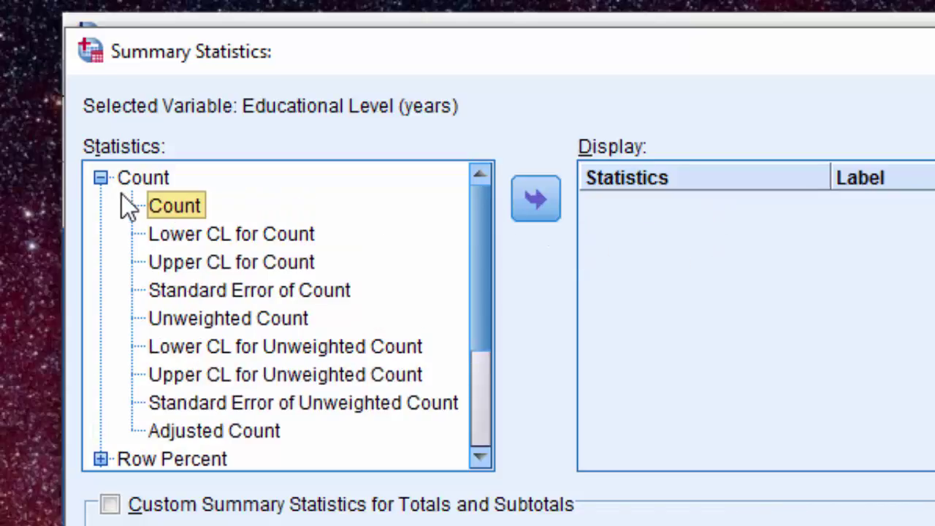
pyautogui.click(102, 179)
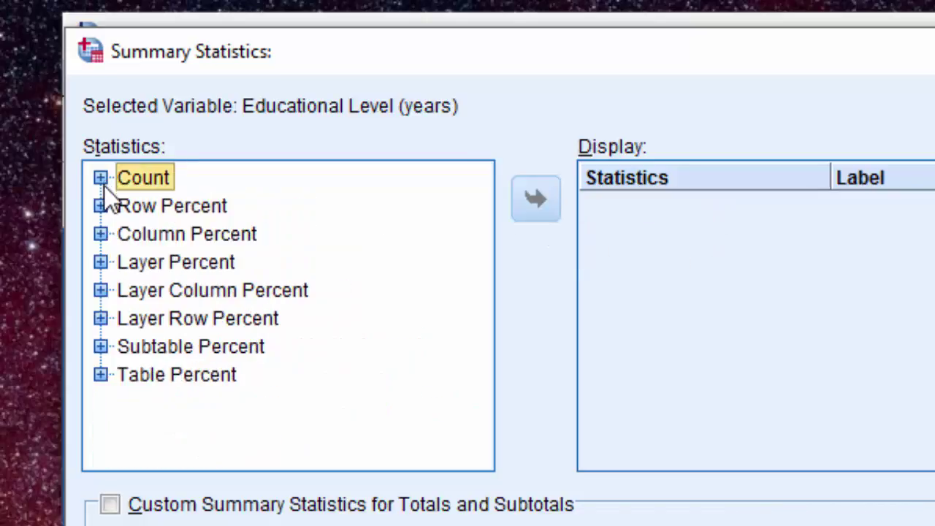
# - Add Column N % and apply it to Educational Level
pyautogui.click(102, 233)
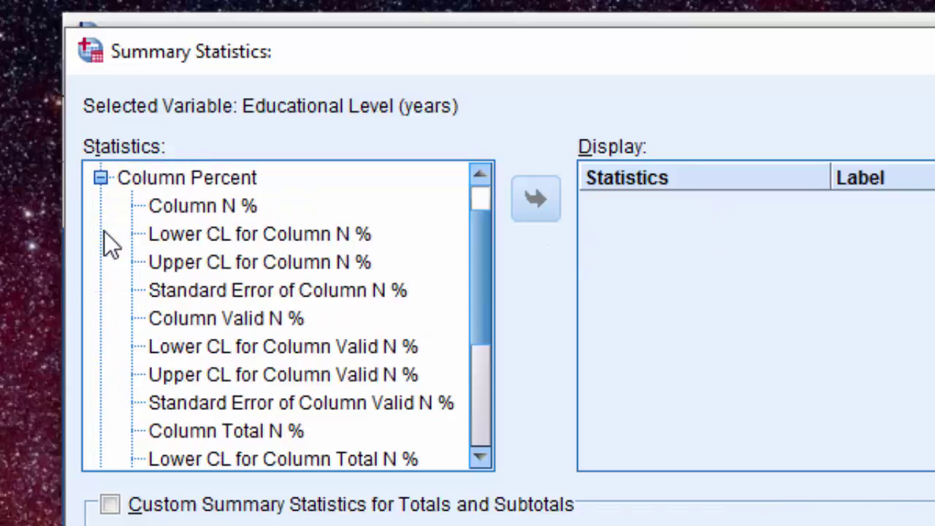
pyautogui.click(169, 208)
pyautogui.click(553, 206)
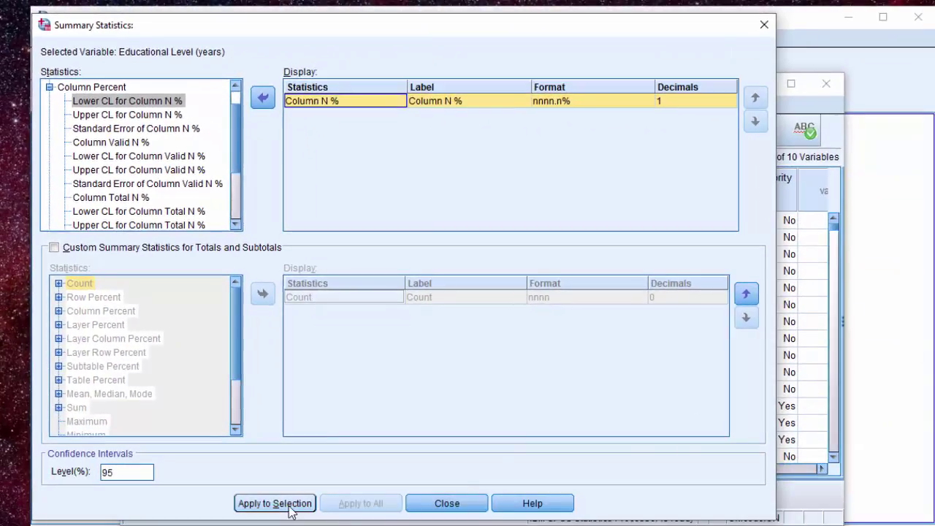
pyautogui.click(460, 525)
pyautogui.click(441, 504)
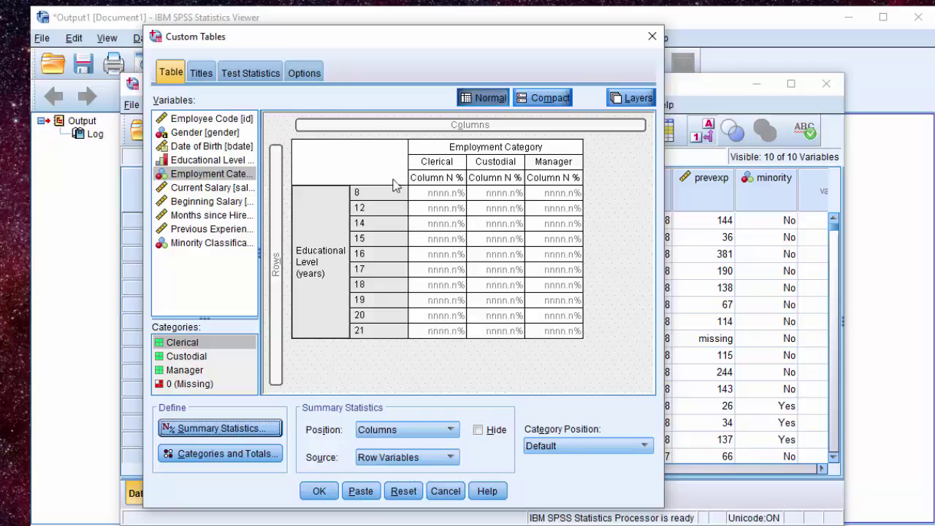
# - Compare column proportions at 0.05 and 0.01 with significance values displayed, and run the table
pyautogui.click(258, 80)
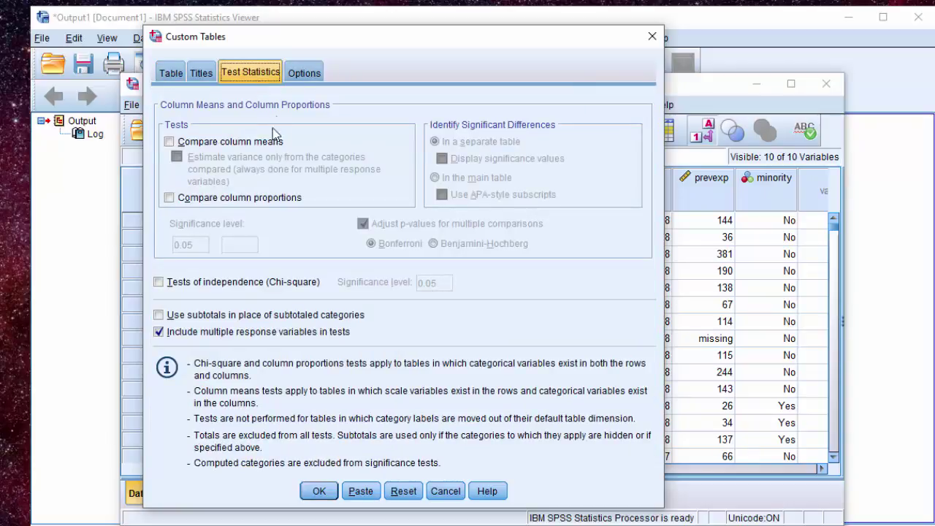
pyautogui.click(170, 199)
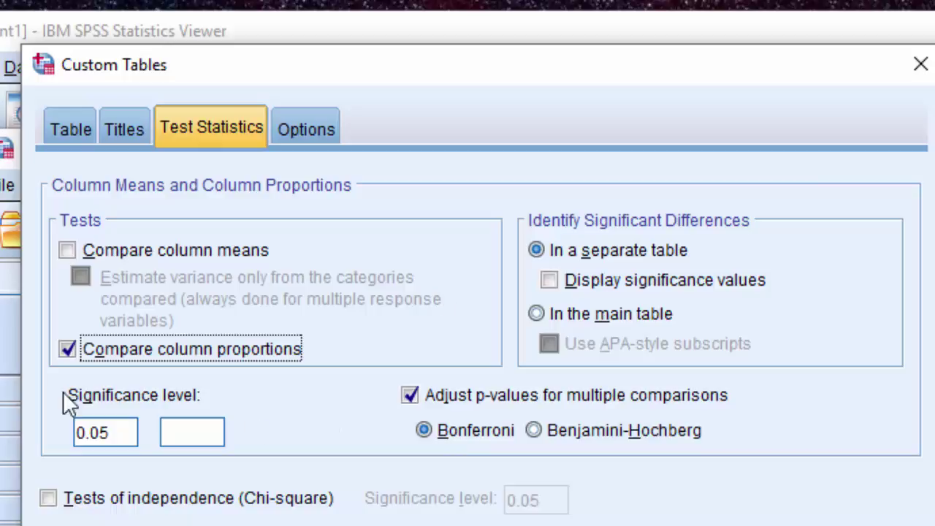
pyautogui.click(213, 437)
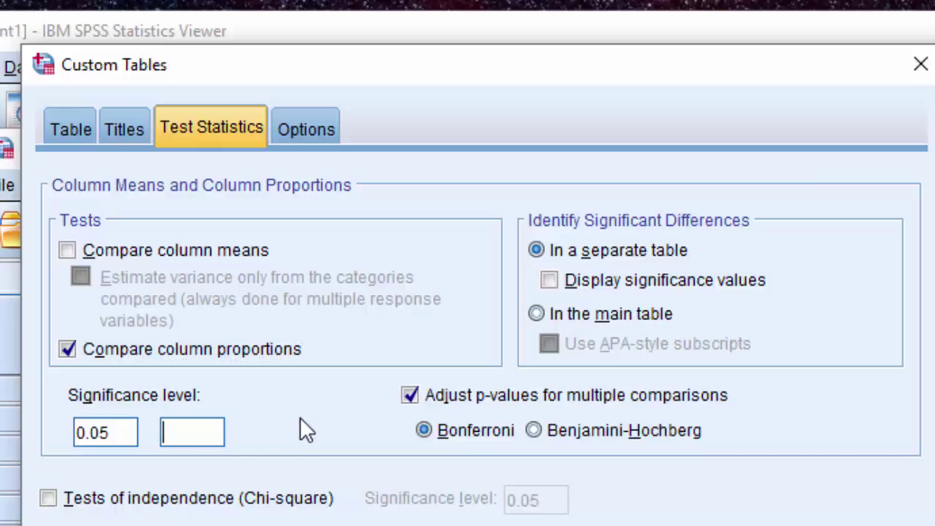
pyautogui.write('0.01')
pyautogui.press('Tab')
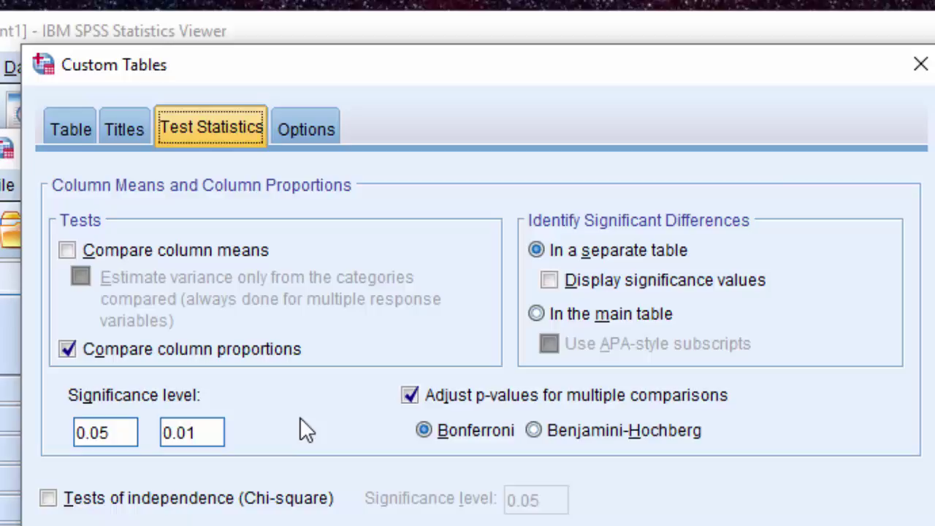
pyautogui.click(548, 282)
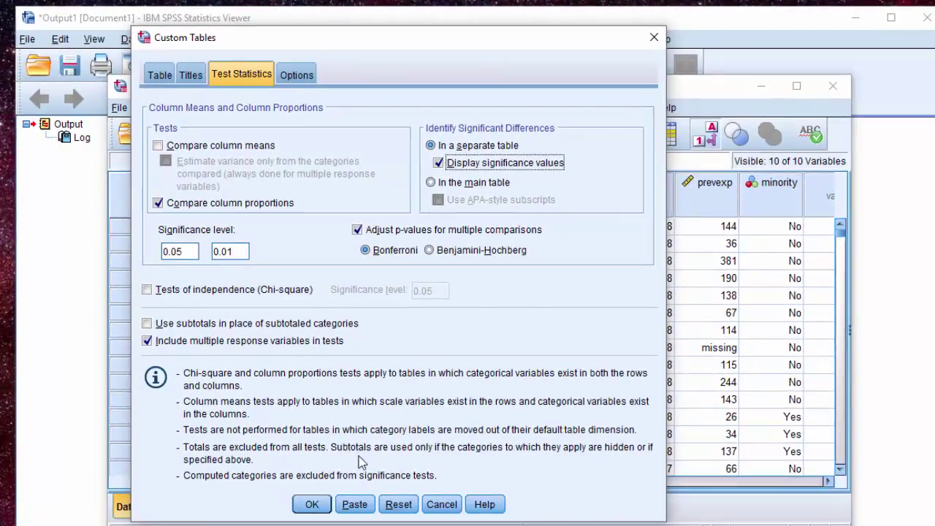
pyautogui.click(314, 504)
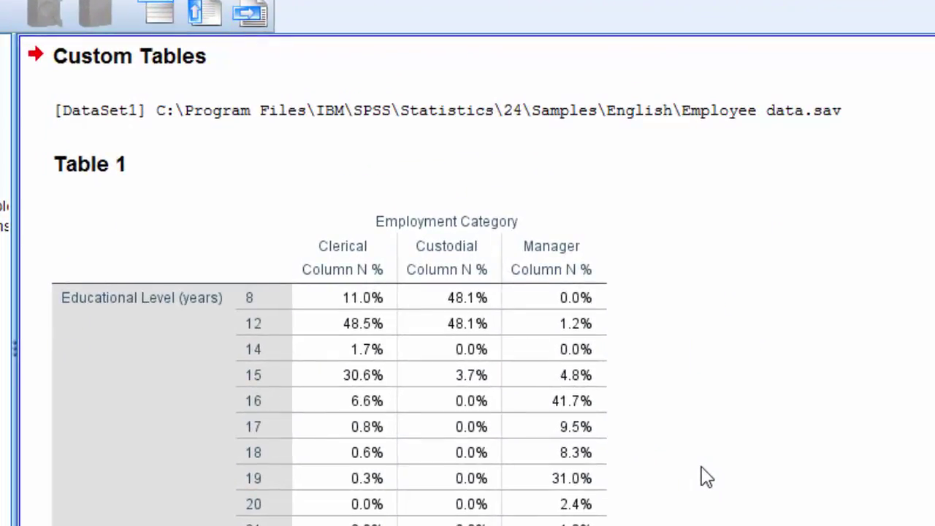
# - Scroll down to the Comparisons of Column Proportions table and select it
pyautogui.scroll(-3, 665, 432)
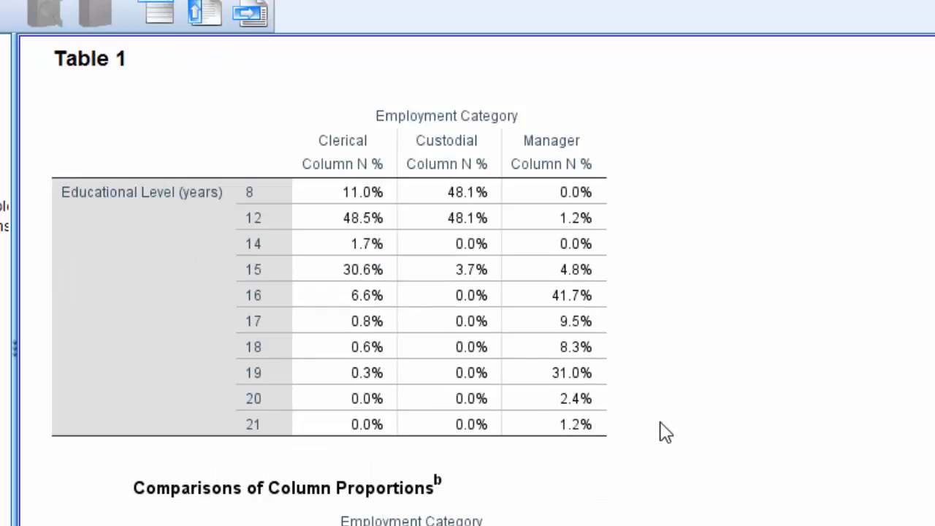
pyautogui.scroll(-9, 665, 432)
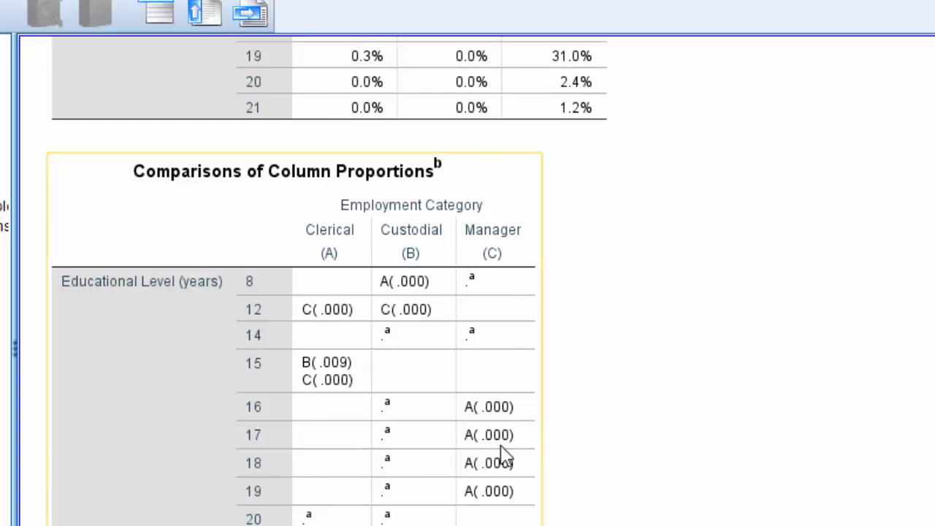
pyautogui.click(504, 457)
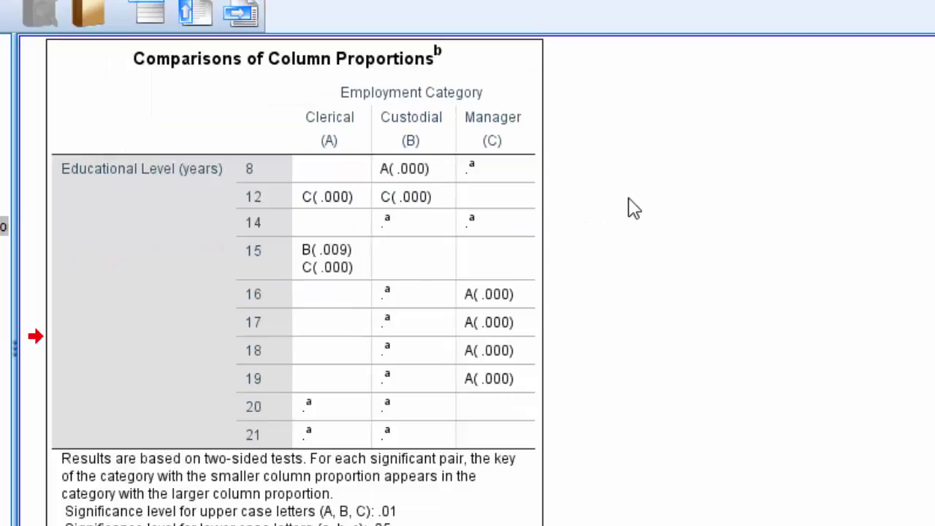
# - Rerun Custom Tables with Benjamini-Hochberg adjusted p-values and significance shown in the main table
pyautogui.click(214, 62)
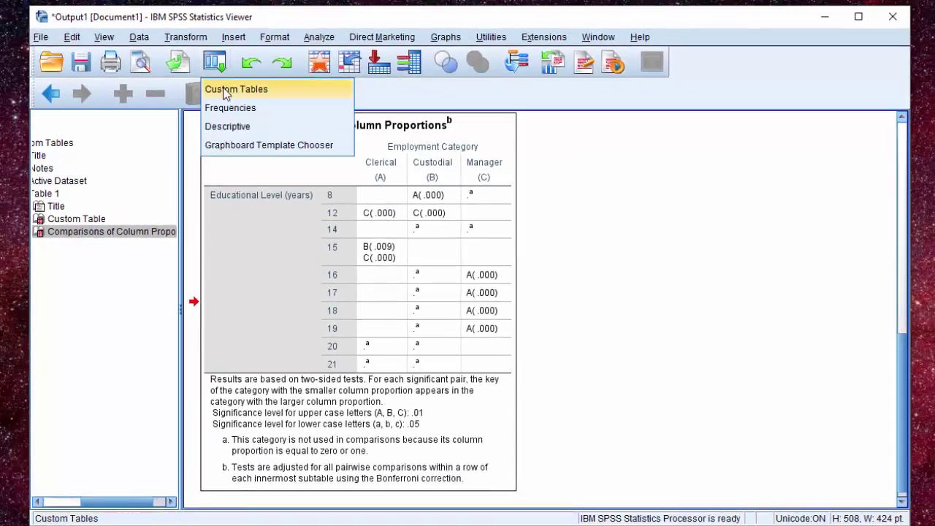
pyautogui.click(227, 89)
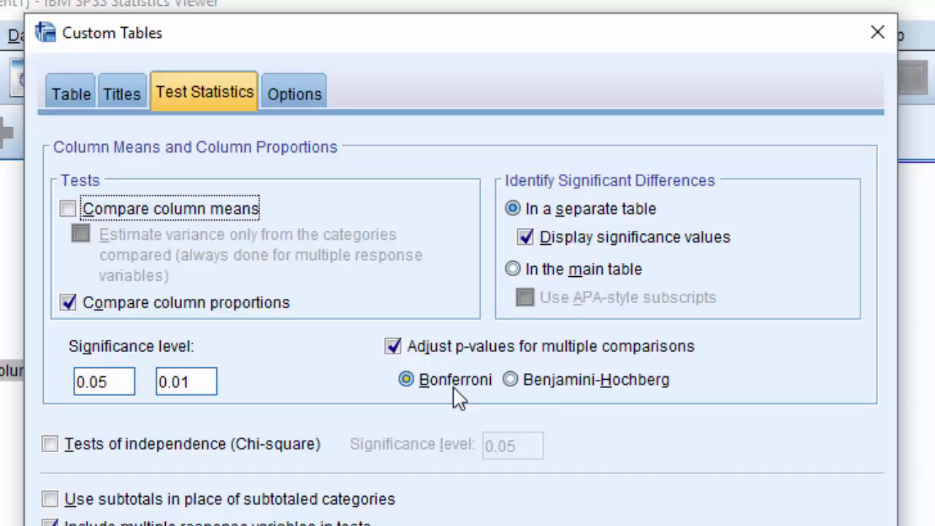
pyautogui.click(517, 382)
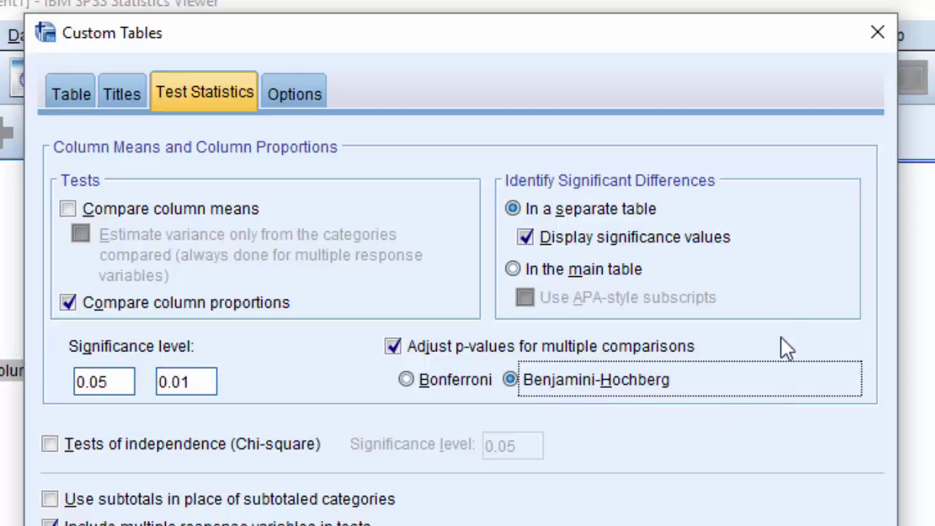
pyautogui.click(514, 271)
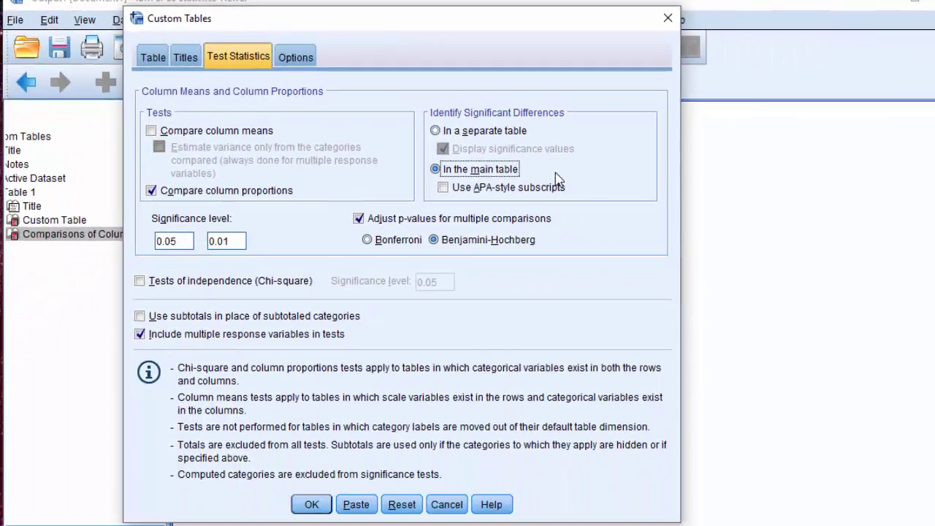
pyautogui.click(312, 503)
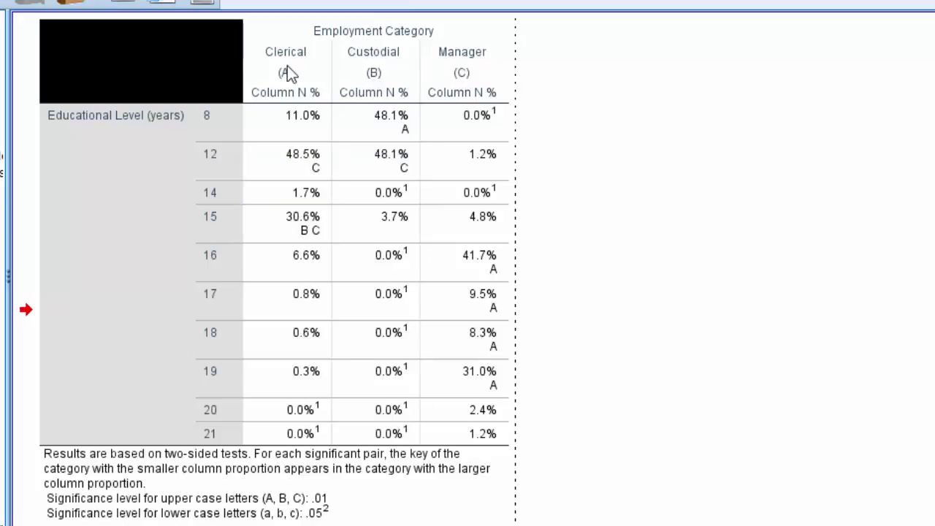
# - From the Clerical (A) header, select all cells with significance key A
pyautogui.moveTo(290, 80)
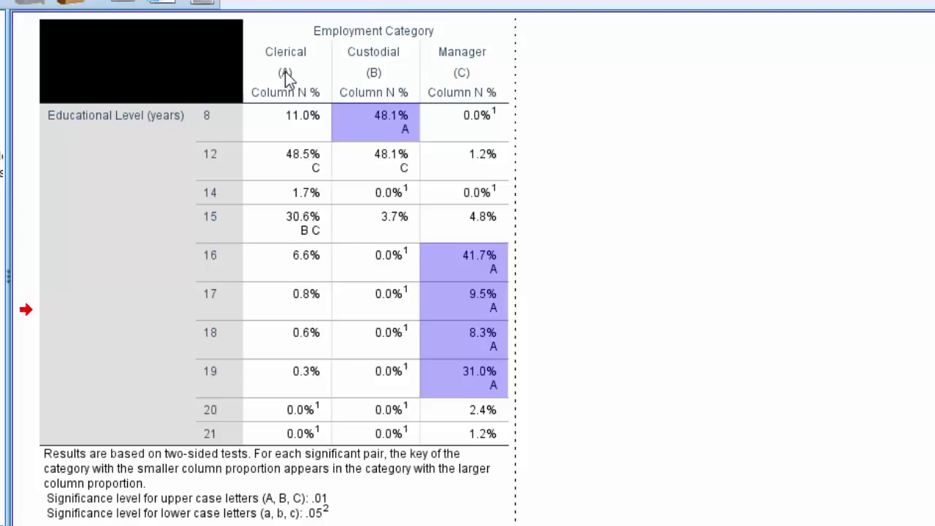
pyautogui.rightClick(286, 78)
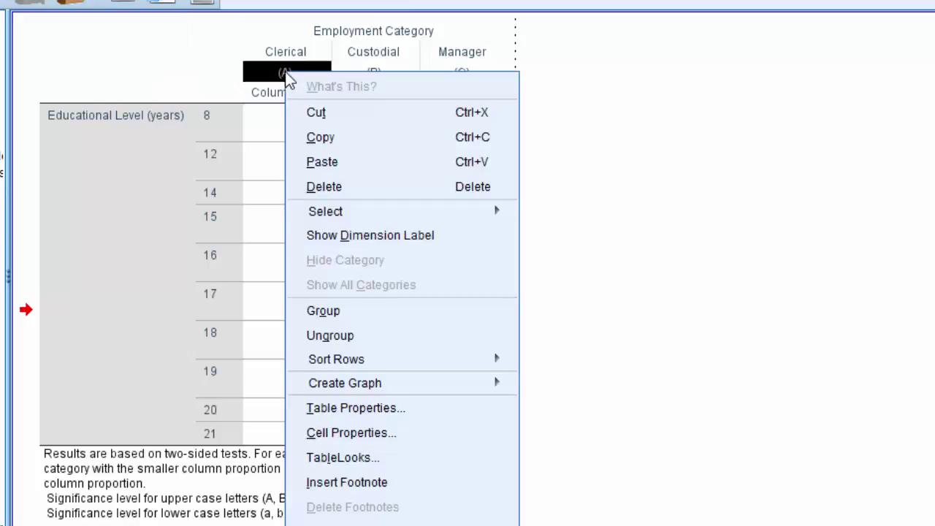
pyautogui.moveTo(350, 212)
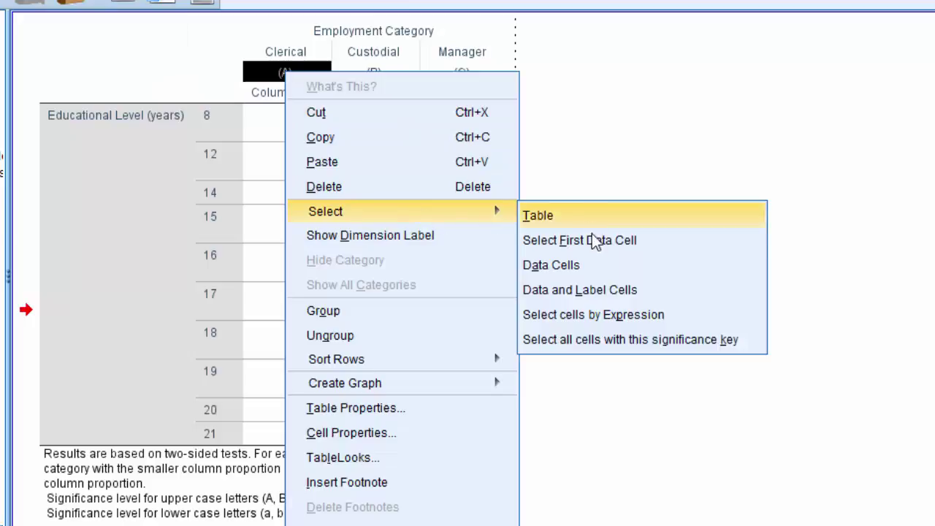
pyautogui.click(643, 348)
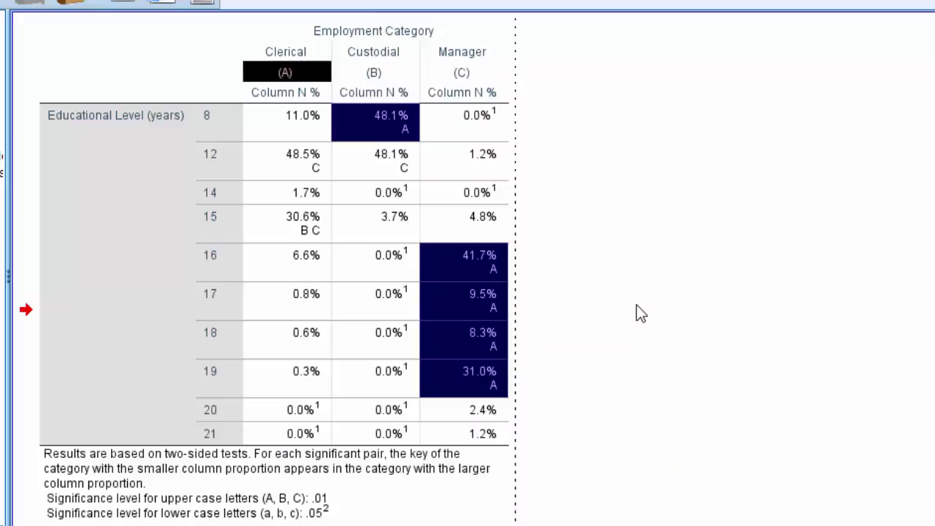
# - Format the selected key A cells with an orange background and dark navy text, then deselect
pyautogui.rightClick(448, 268)
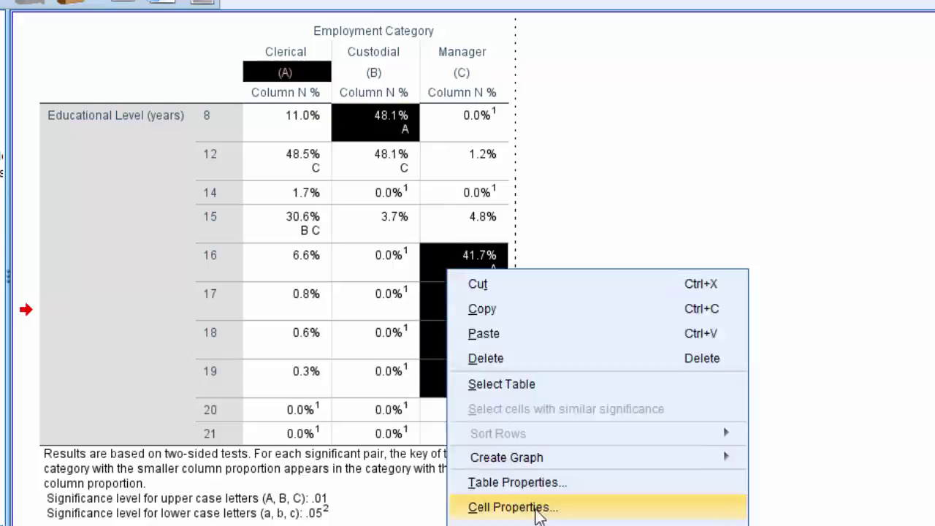
pyautogui.click(536, 504)
pyautogui.click(235, 314)
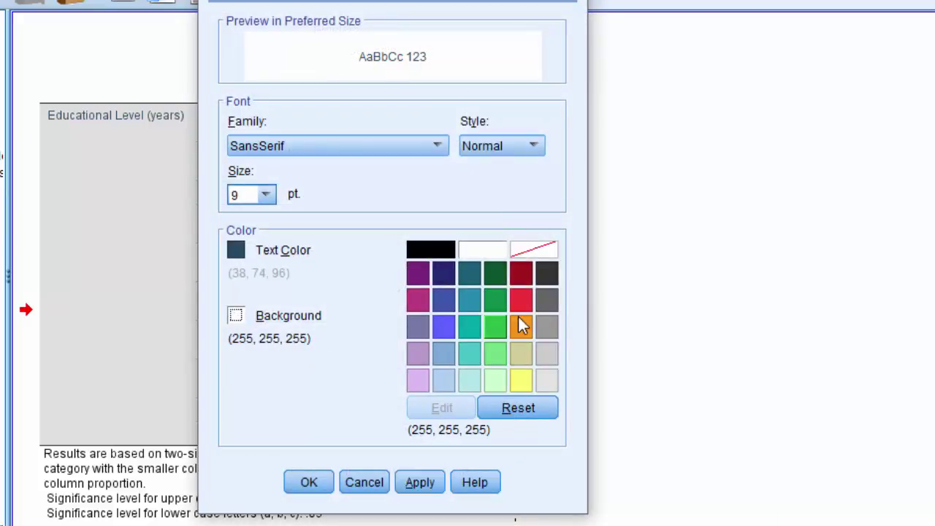
pyautogui.click(522, 326)
pyautogui.click(239, 253)
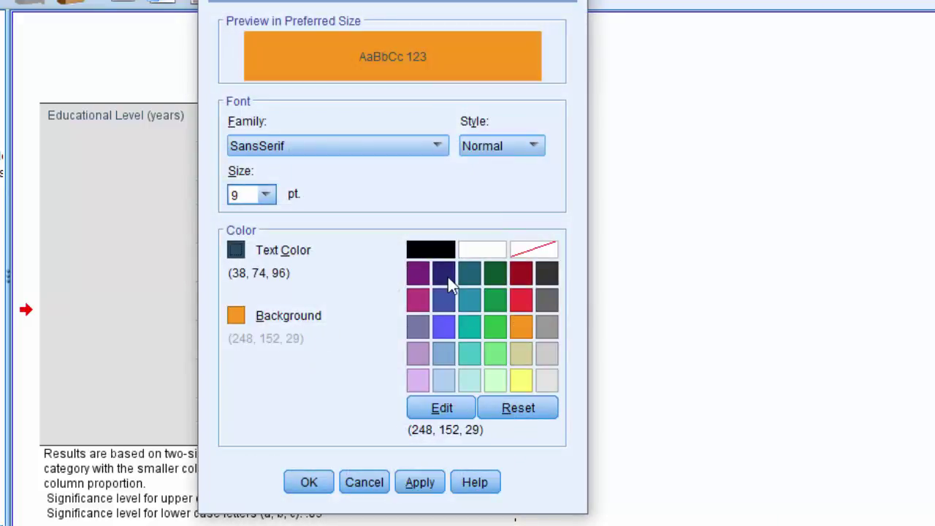
pyautogui.click(442, 274)
pyautogui.click(416, 482)
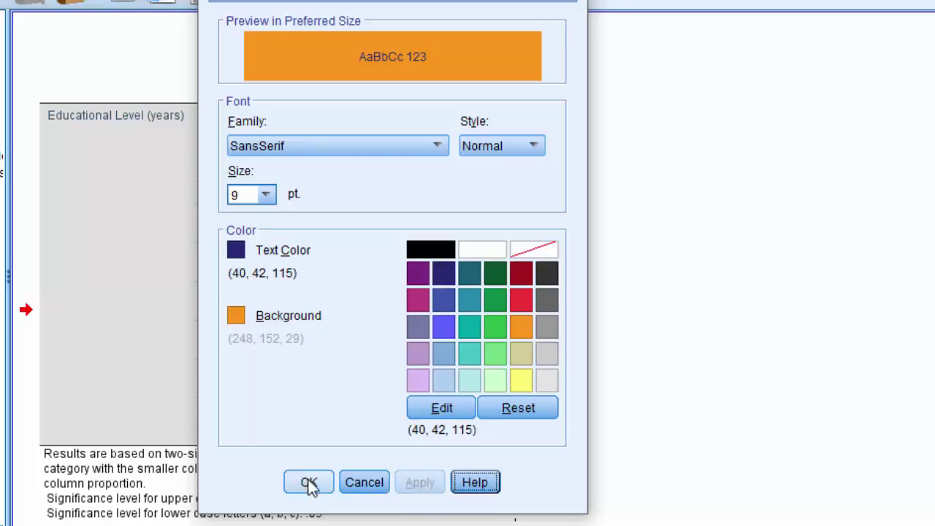
pyautogui.click(307, 482)
pyautogui.click(627, 346)
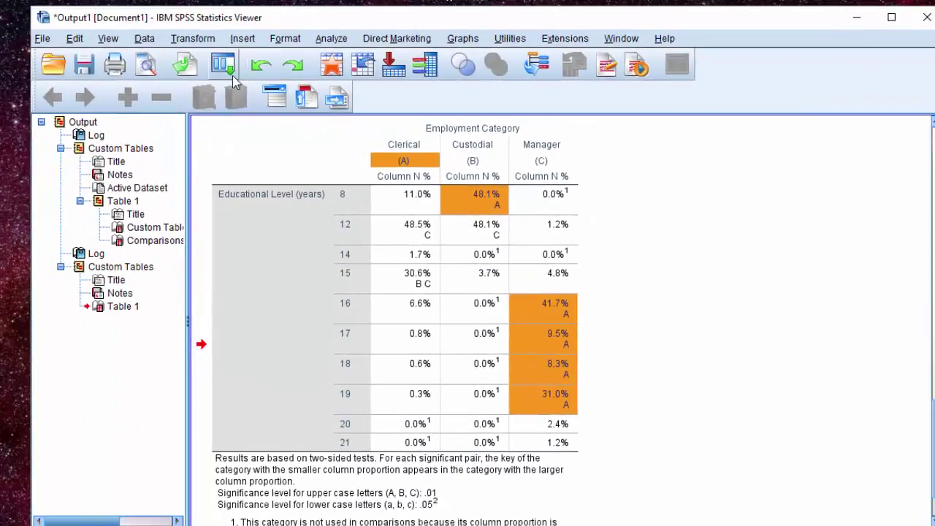
# - Recall Custom Tables and check 'Use effective base weight variable' on the Options tab
pyautogui.click(231, 72)
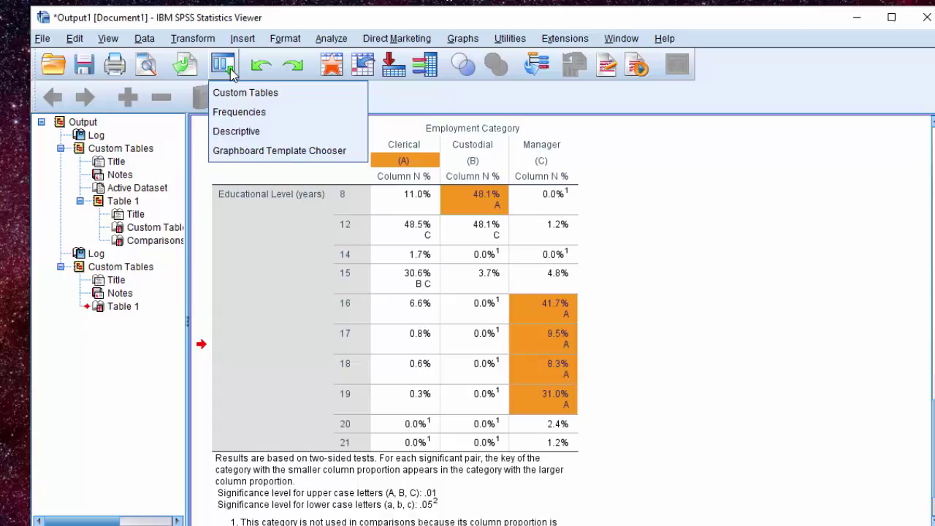
pyautogui.click(292, 95)
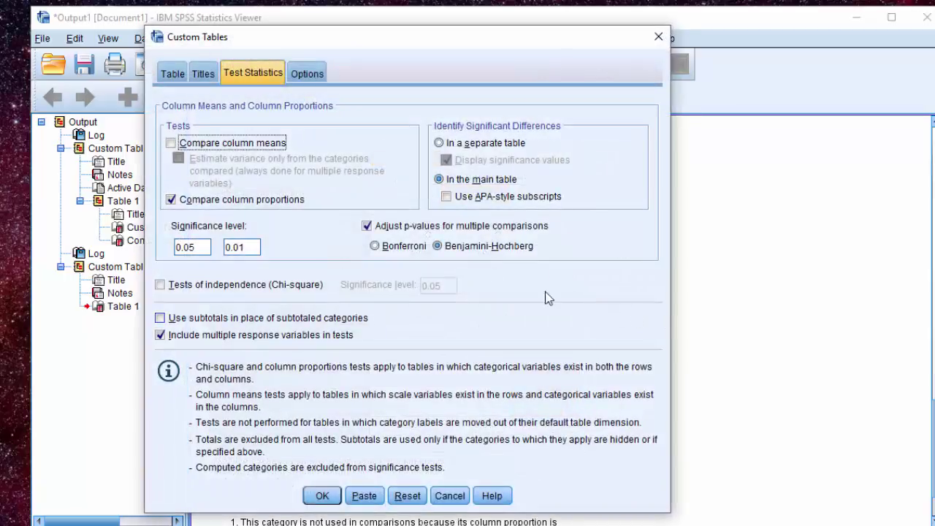
pyautogui.click(298, 70)
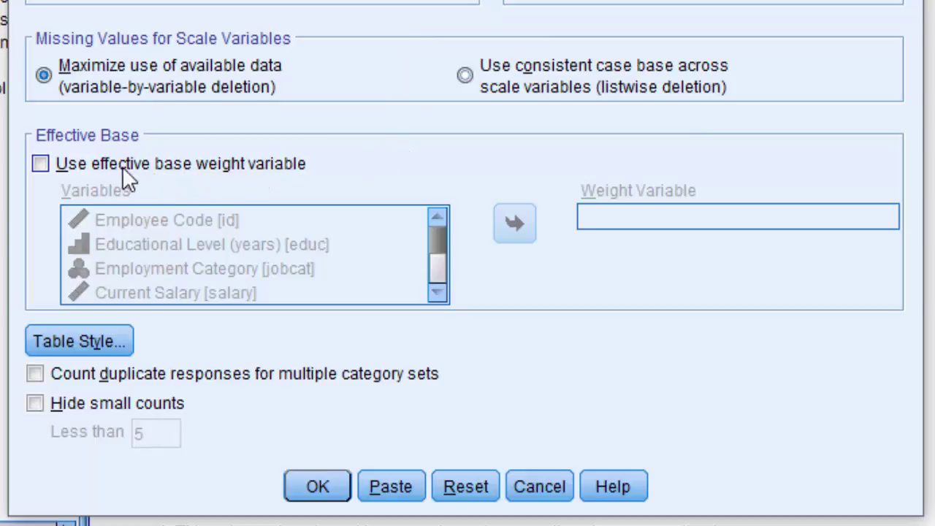
pyautogui.click(54, 160)
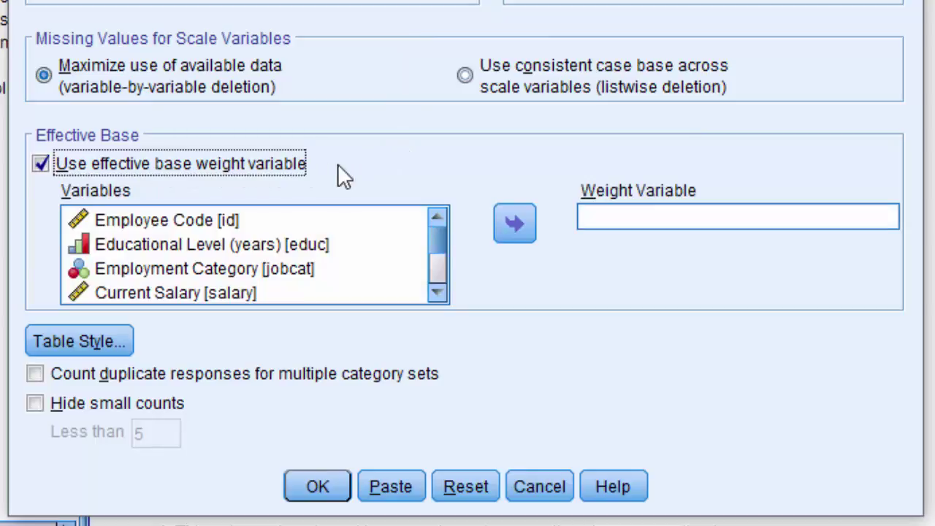